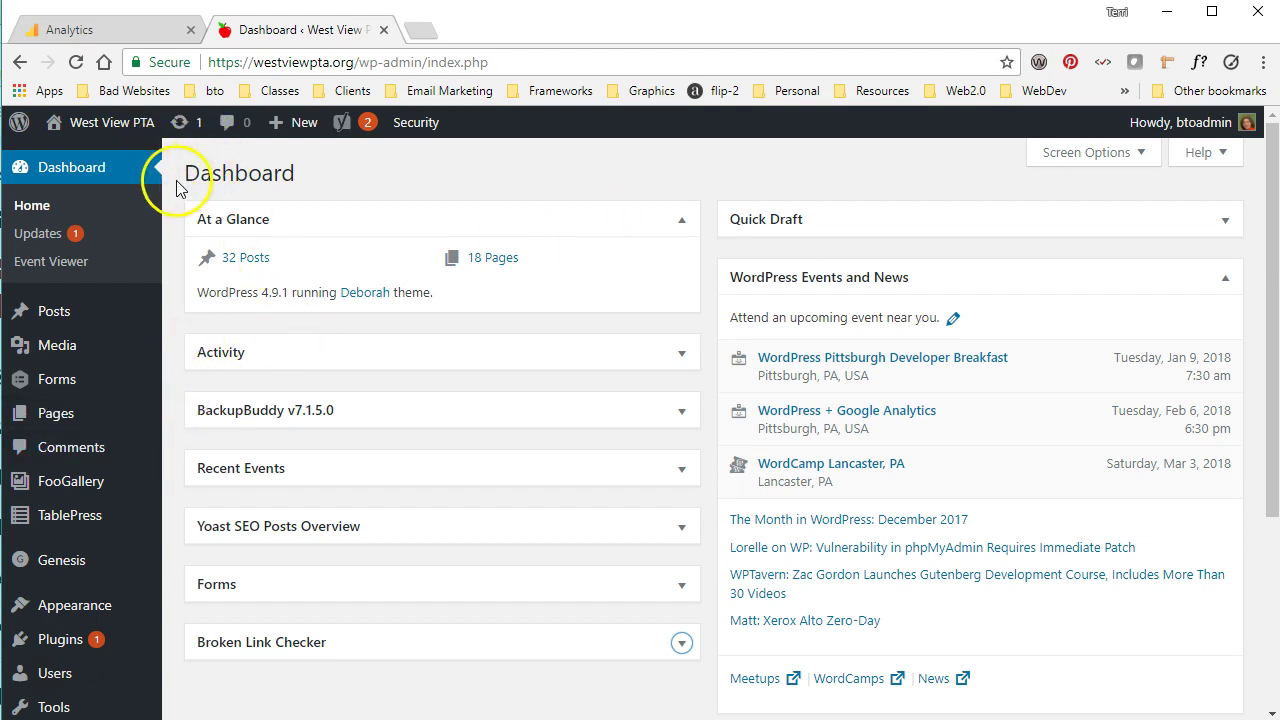
# Step: Scroll down the West View PTA site's WordPress dashboard
pyautogui.scroll(-1, 172, 260)
# Step: Search Add New plugins for 'Monster INsights', then install and activate the MonsterInsights plugin
pyautogui.moveTo(110, 545)
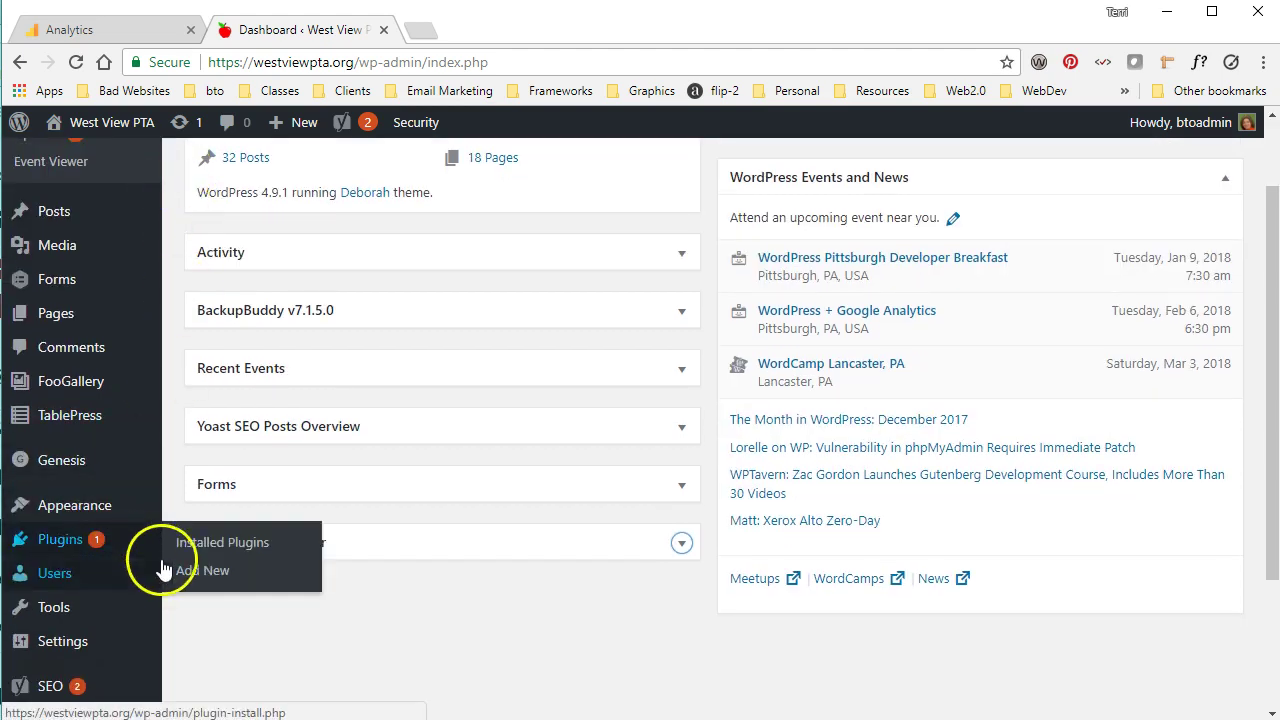
pyautogui.click(200, 574)
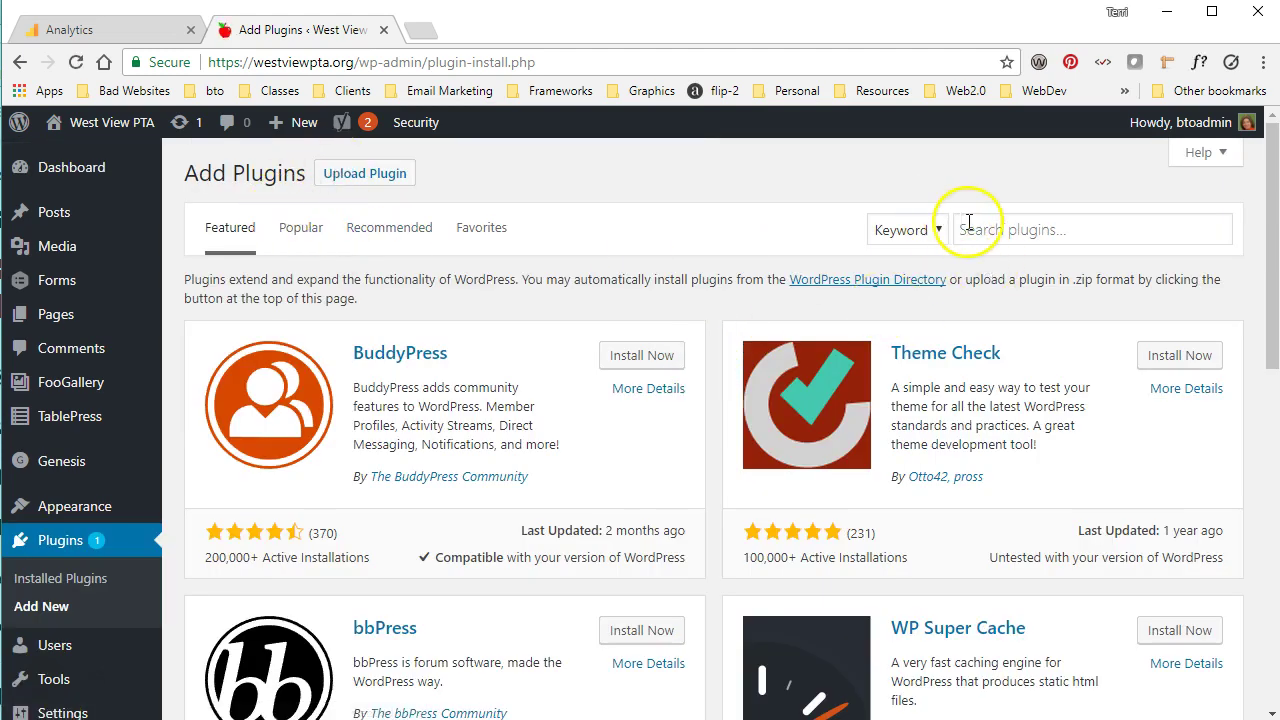
pyautogui.write('Mon')
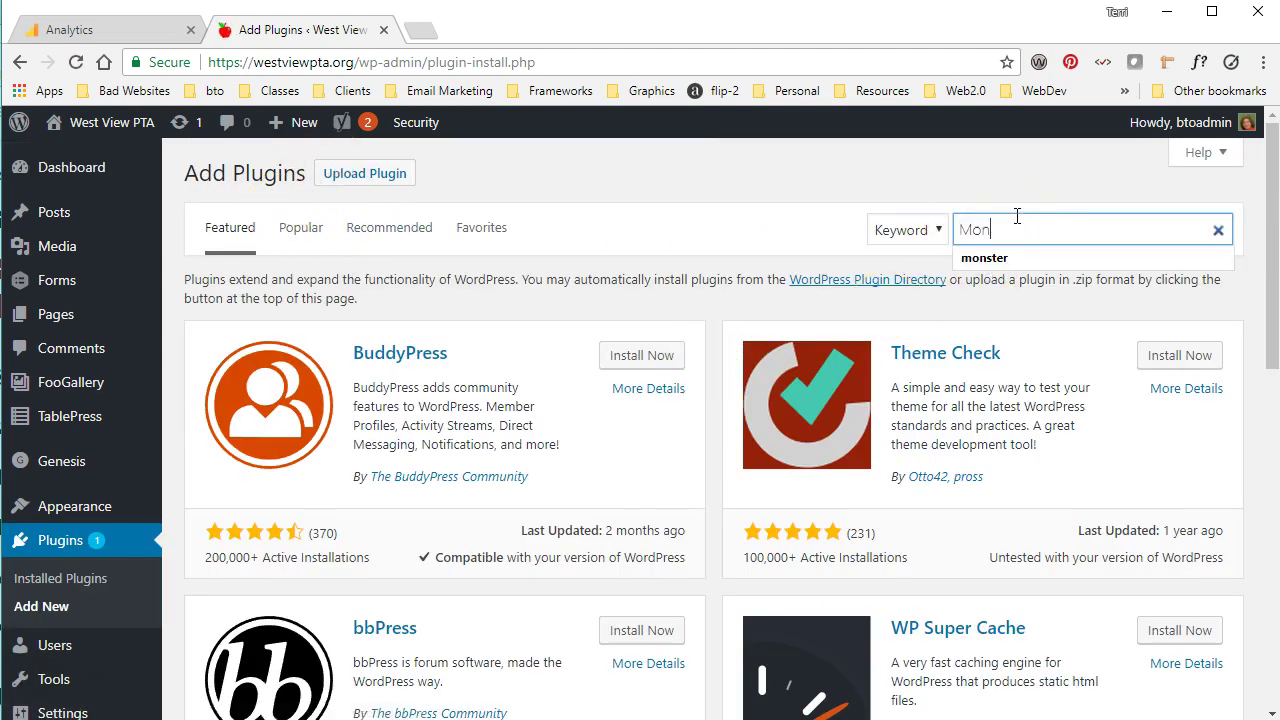
pyautogui.write('ster INsights')
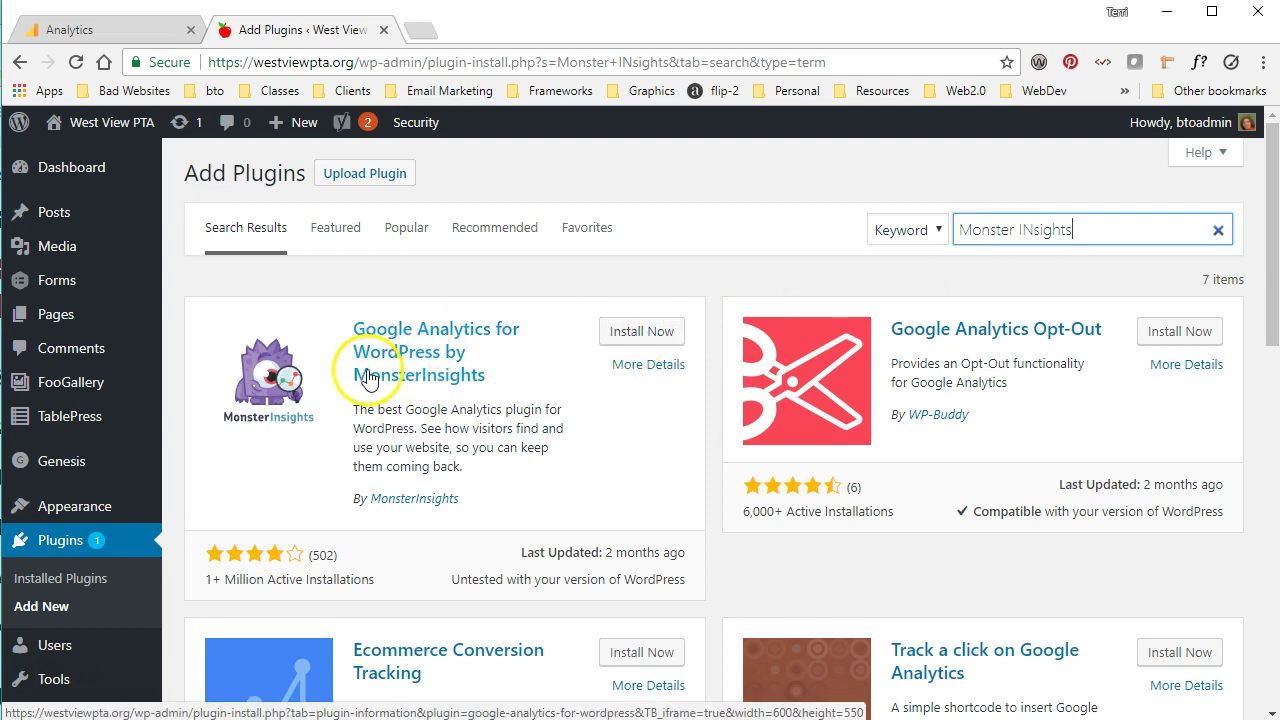
pyautogui.click(660, 340)
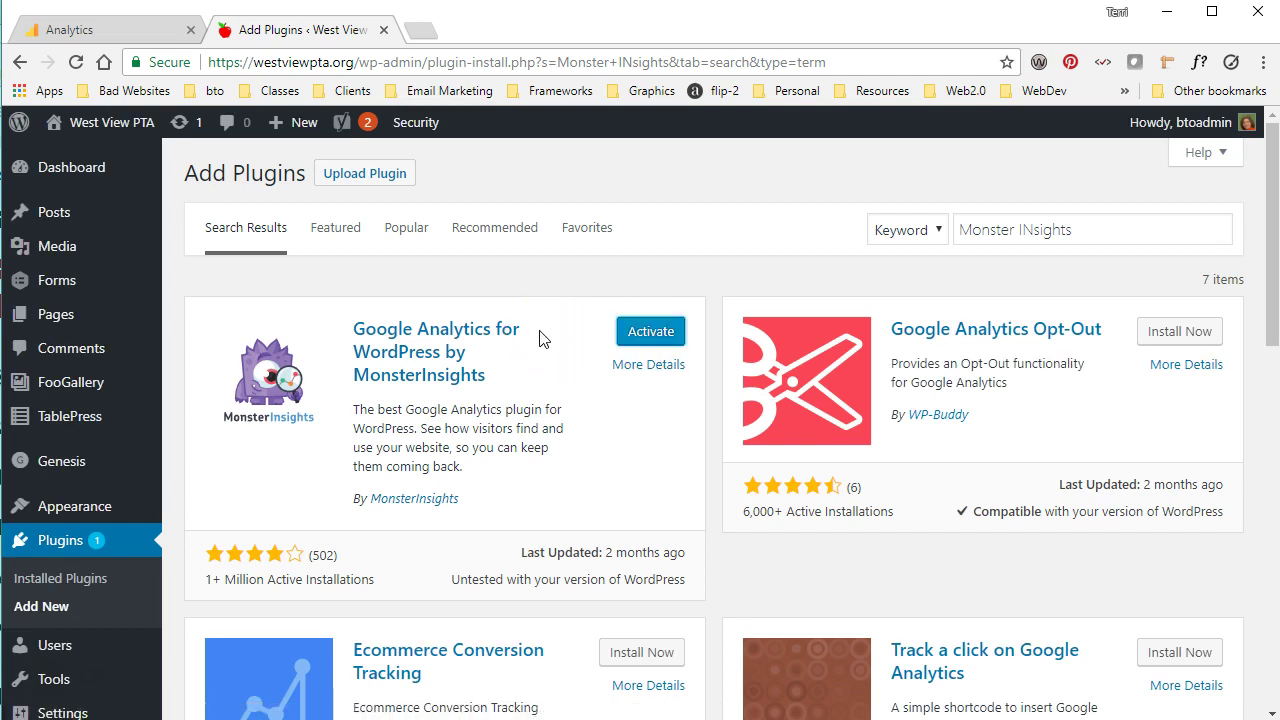
pyautogui.click(660, 338)
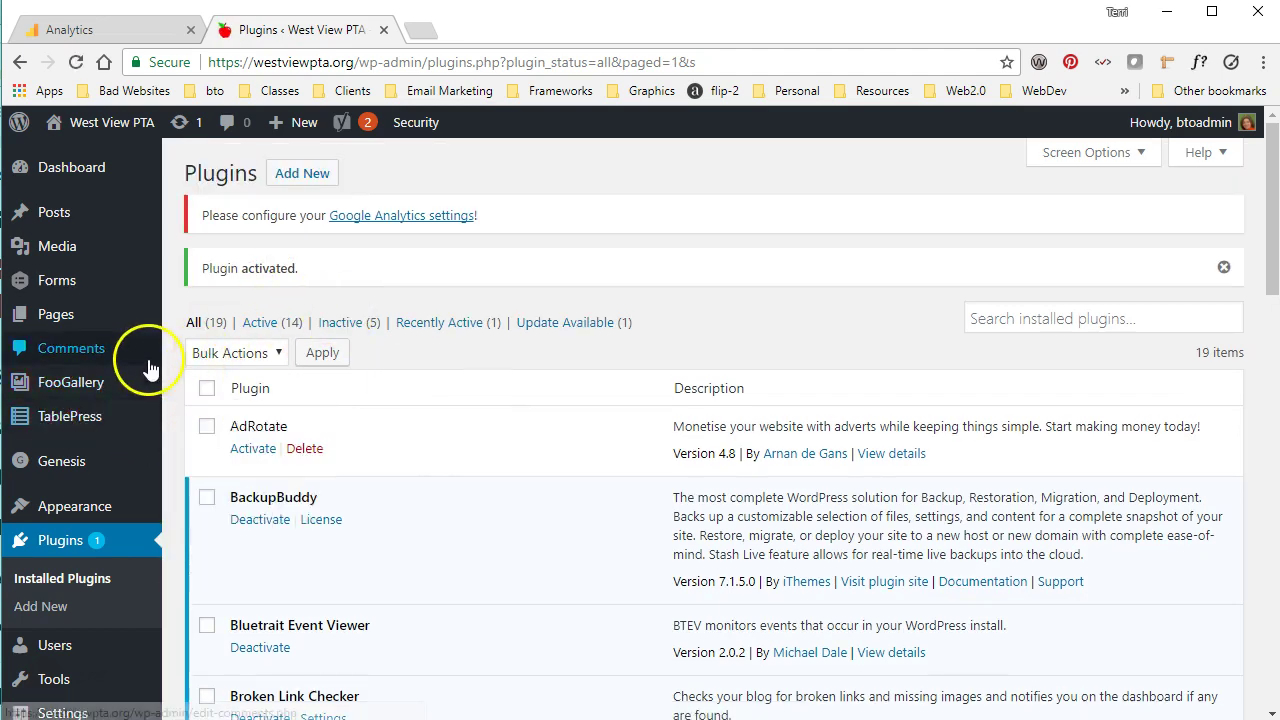
# Step: Scroll the admin sidebar down to the Insights > Dashboard entry
pyautogui.scroll(-3, 140, 380)
pyautogui.scroll(-1, 110, 470)
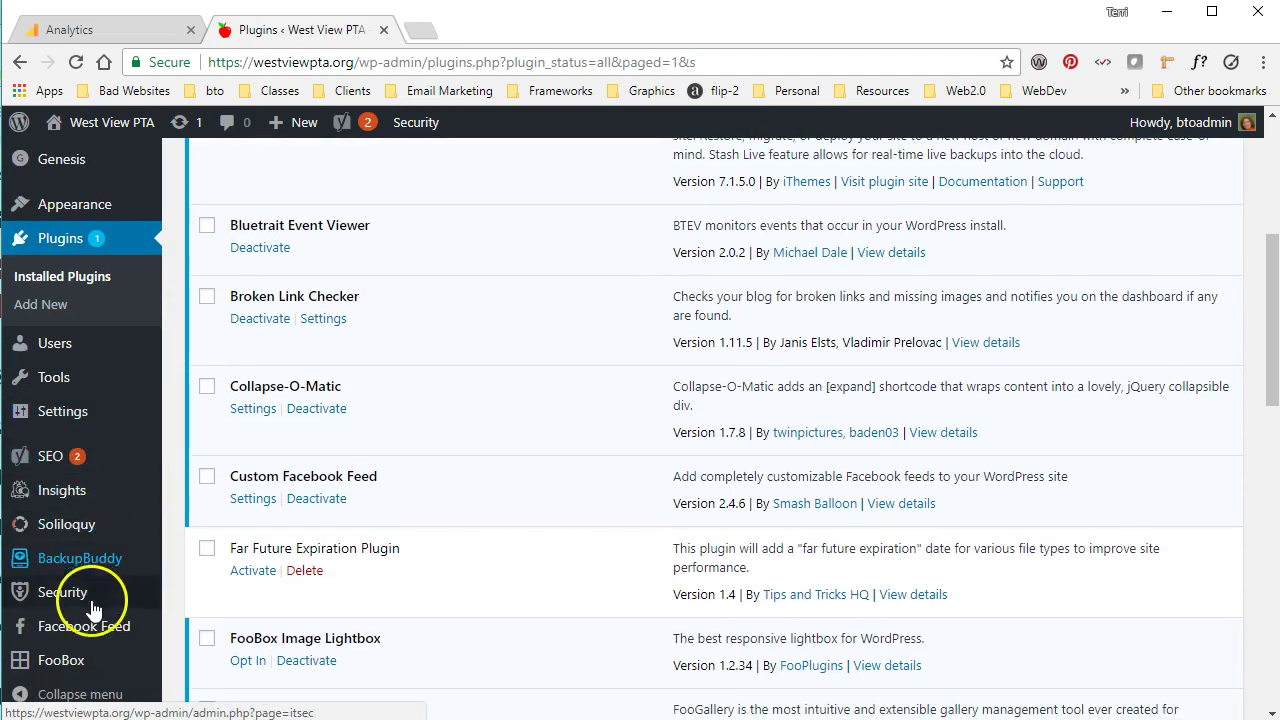
pyautogui.moveTo(107, 503)
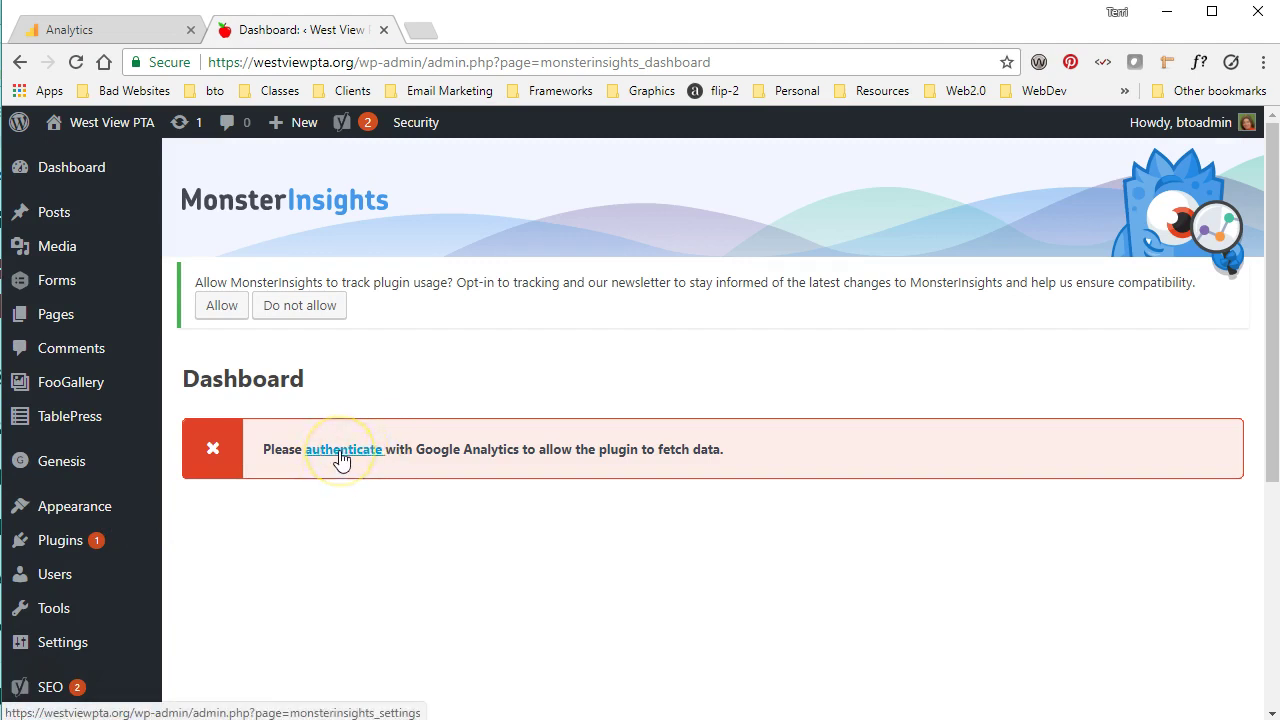
# Step: Go to MonsterInsights settings, cancel Google authentication, and reveal the manual UA code field
pyautogui.click(342, 455)
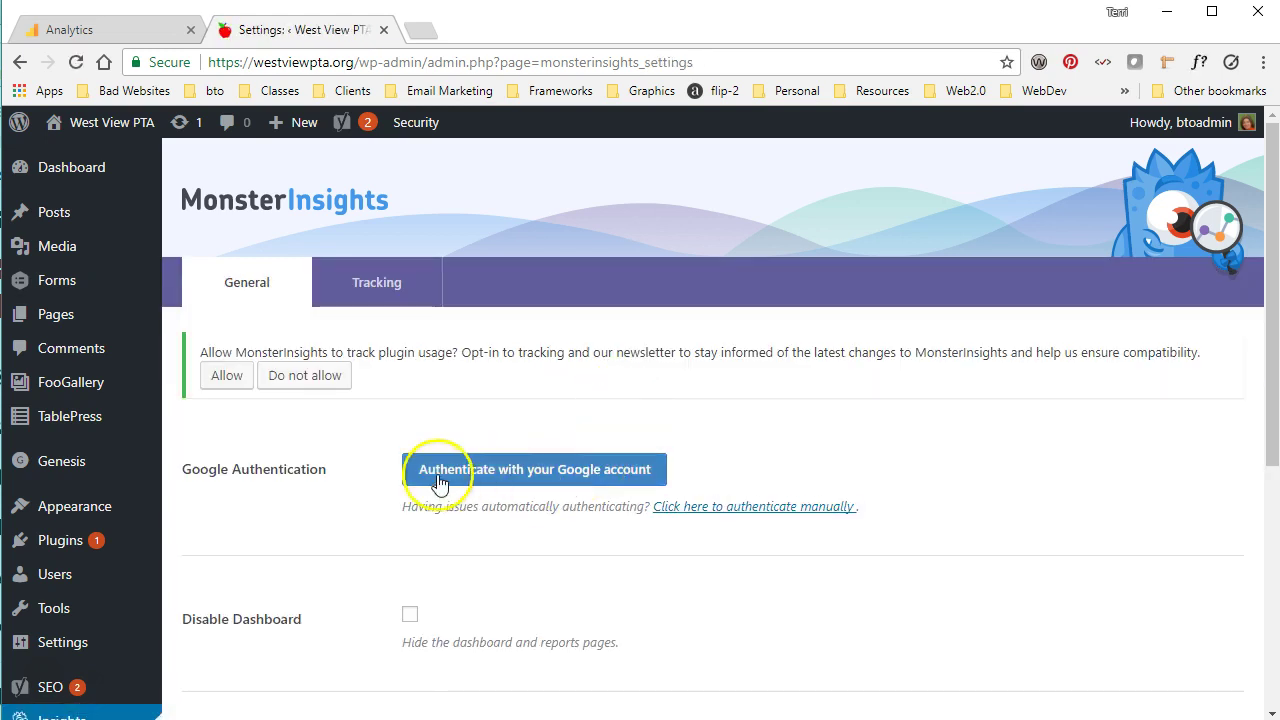
pyautogui.scroll(-2, 654, 500)
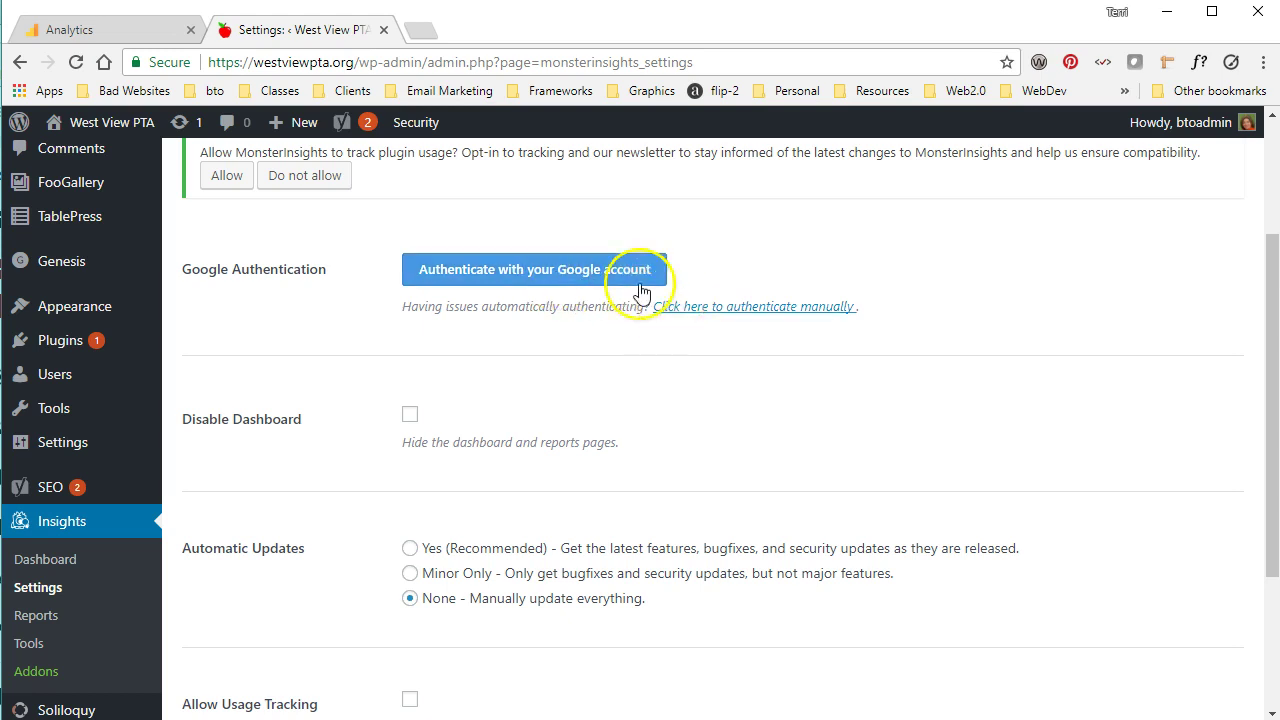
pyautogui.click(524, 274)
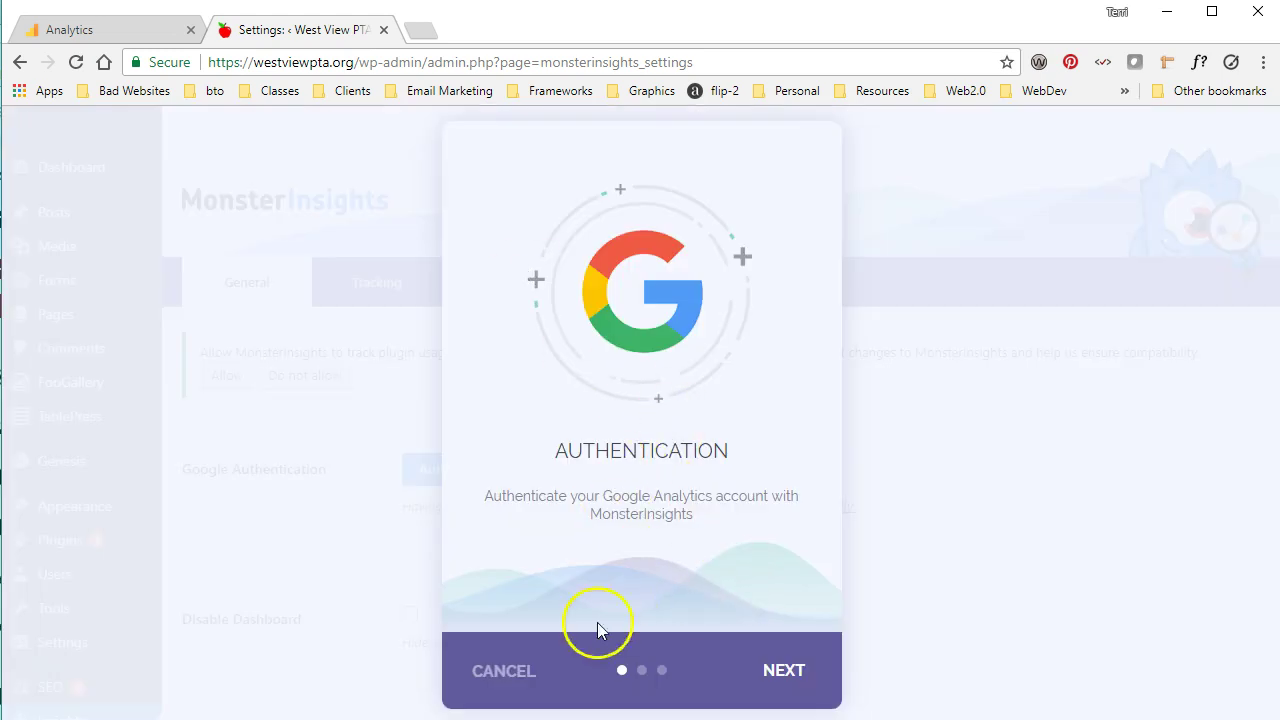
pyautogui.click(505, 677)
pyautogui.scroll(-1, 740, 420)
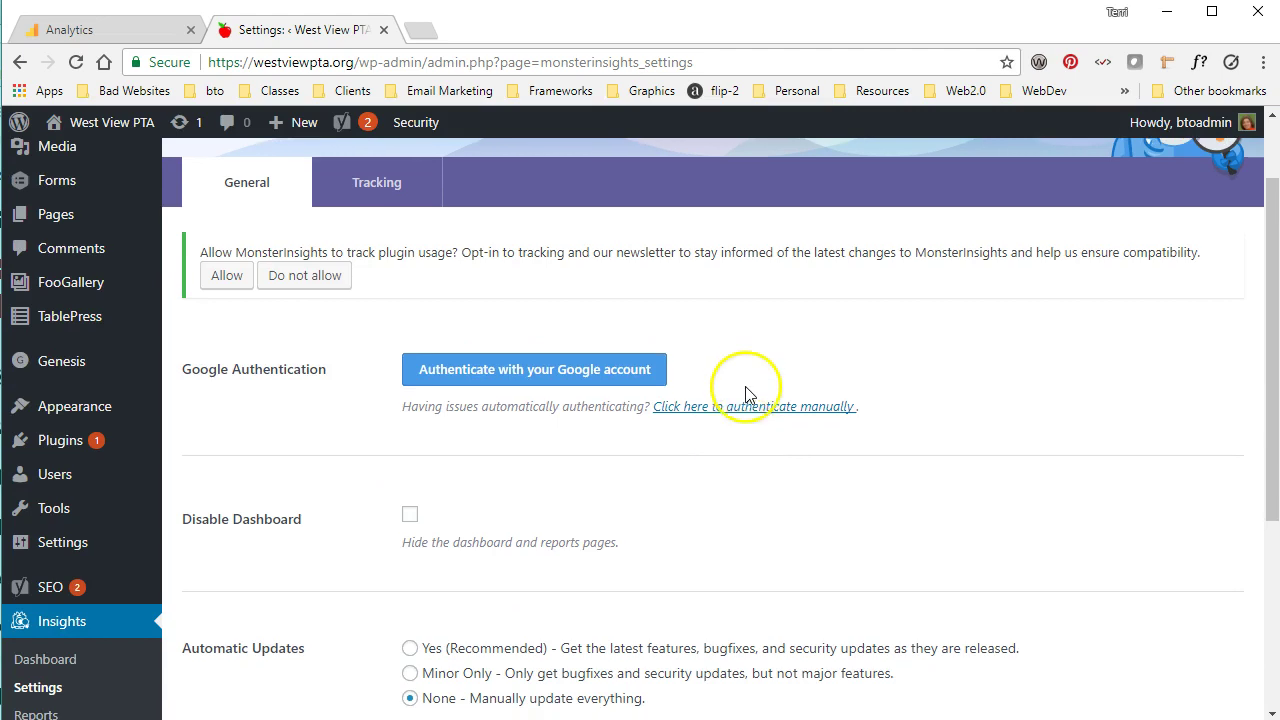
pyautogui.click(685, 417)
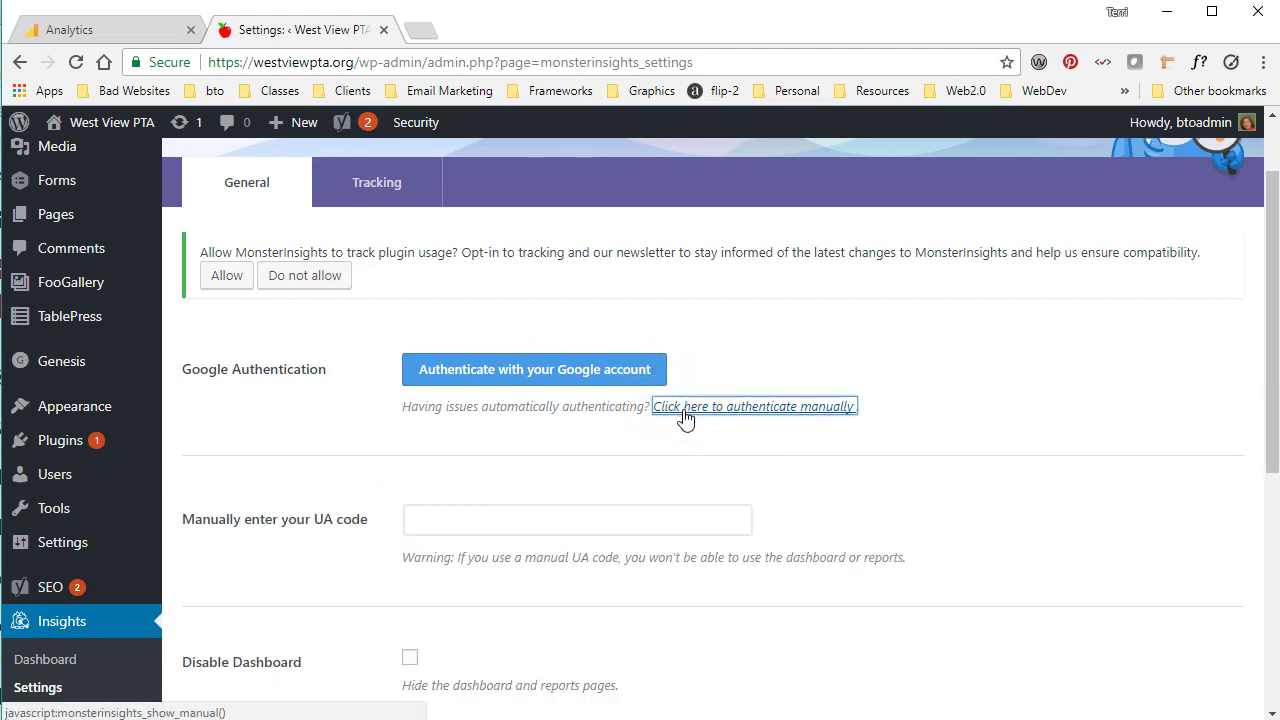
pyautogui.scroll(-1, 760, 450)
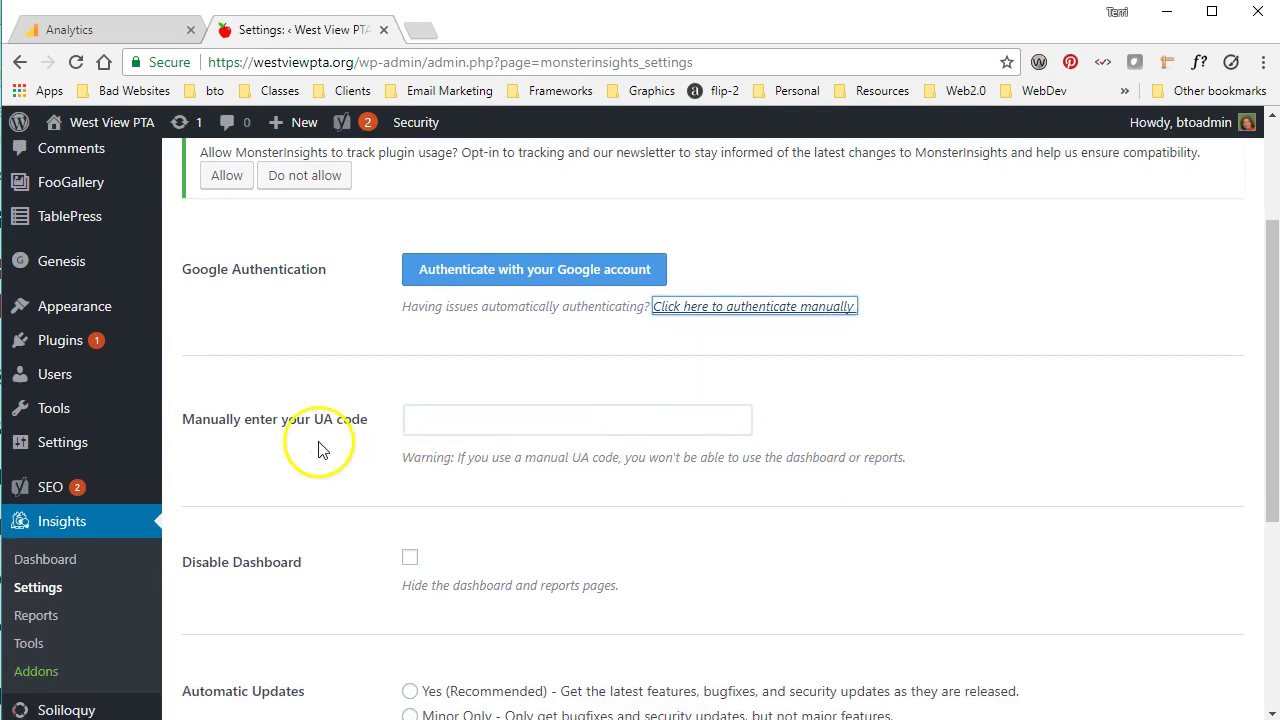
# Step: Copy the property's Tracking ID from Google Analytics' Tracking Code page, then return to WordPress
pyautogui.click(55, 30)
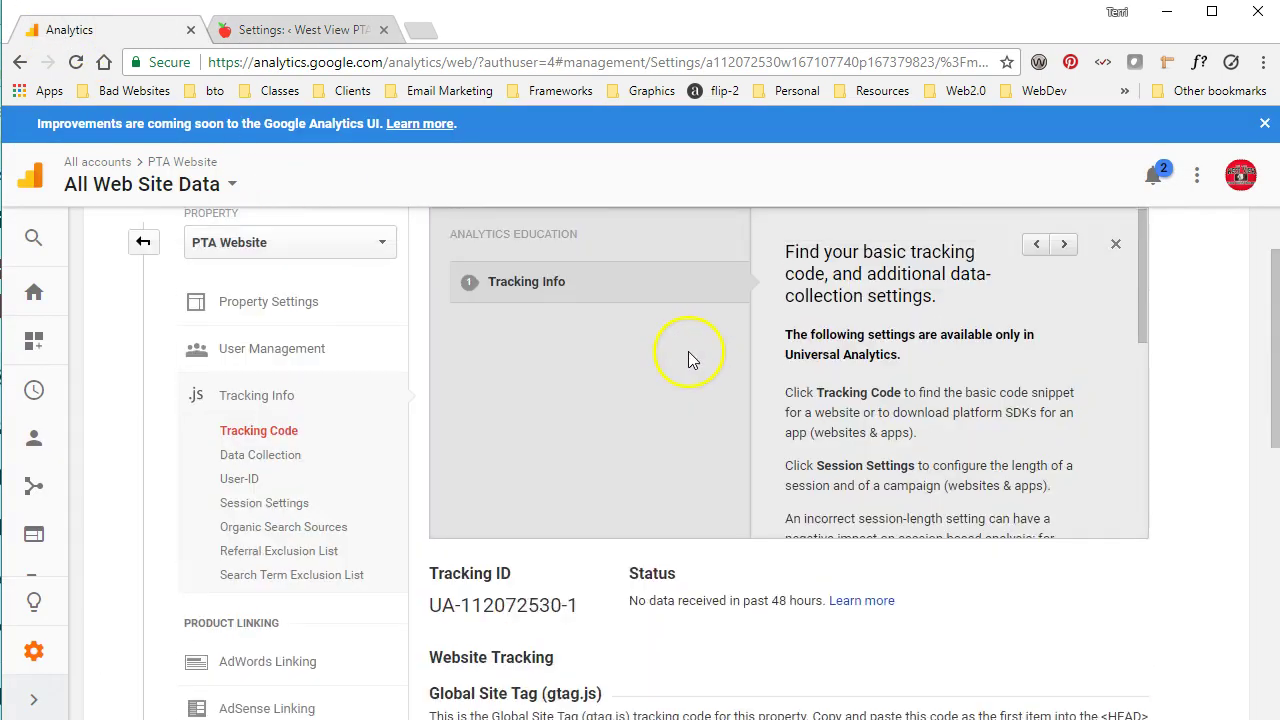
pyautogui.scroll(-2, 617, 513)
pyautogui.moveTo(427, 370); pyautogui.dragTo(437, 397)
pyautogui.click(569, 403)
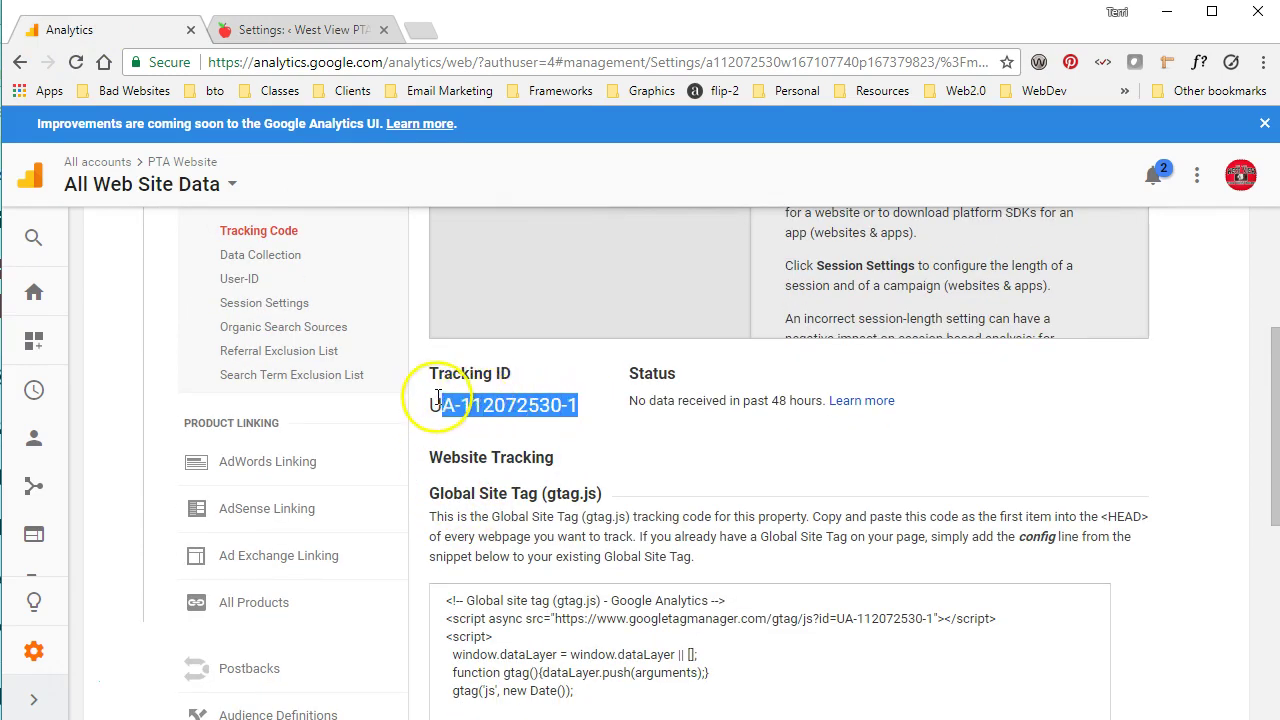
pyautogui.click(325, 31)
pyautogui.click(565, 413)
pyautogui.hotkey('ctrl', 'v')
pyautogui.scroll(-2, 318, 465)
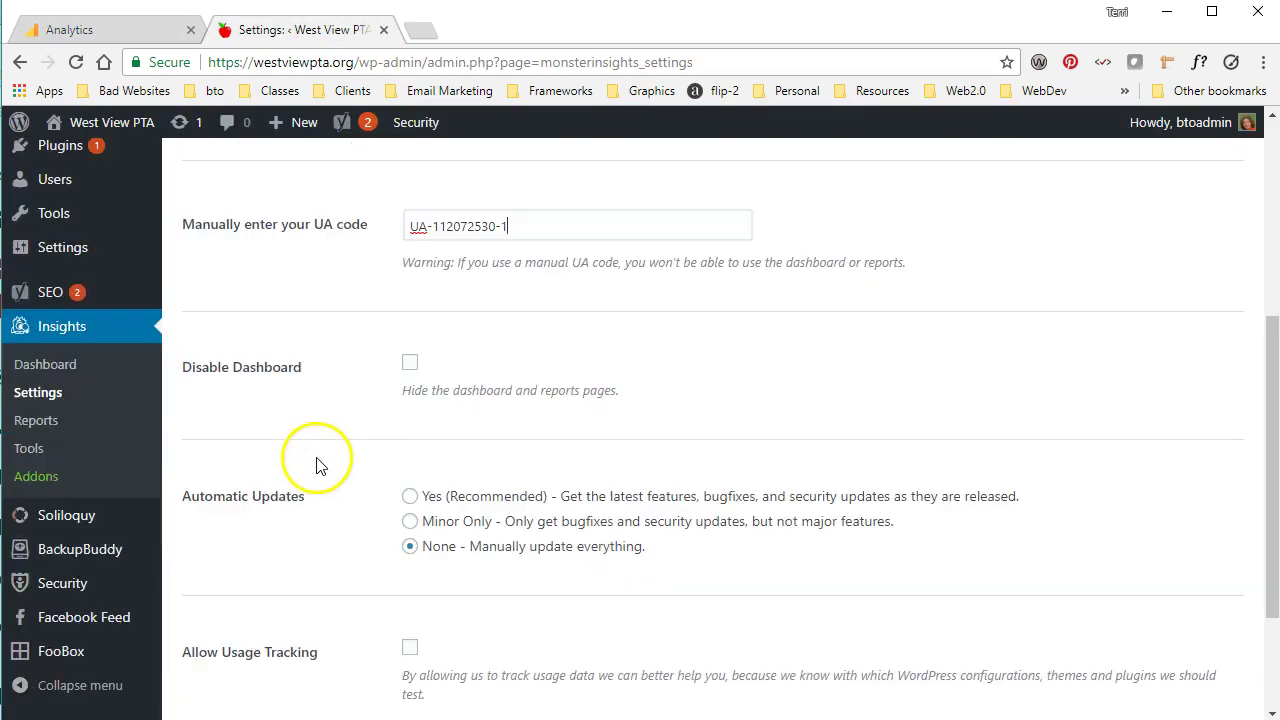
pyautogui.click(648, 290)
pyautogui.scroll(-2, 257, 506)
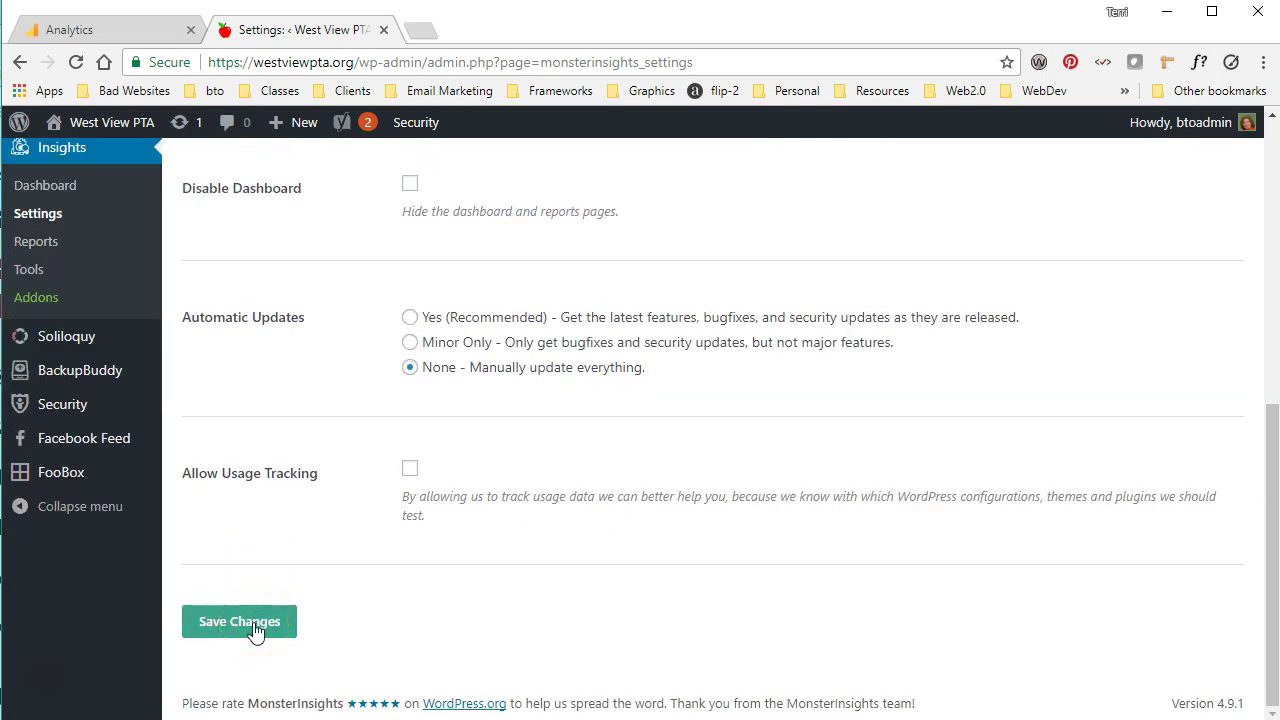
pyautogui.click(240, 622)
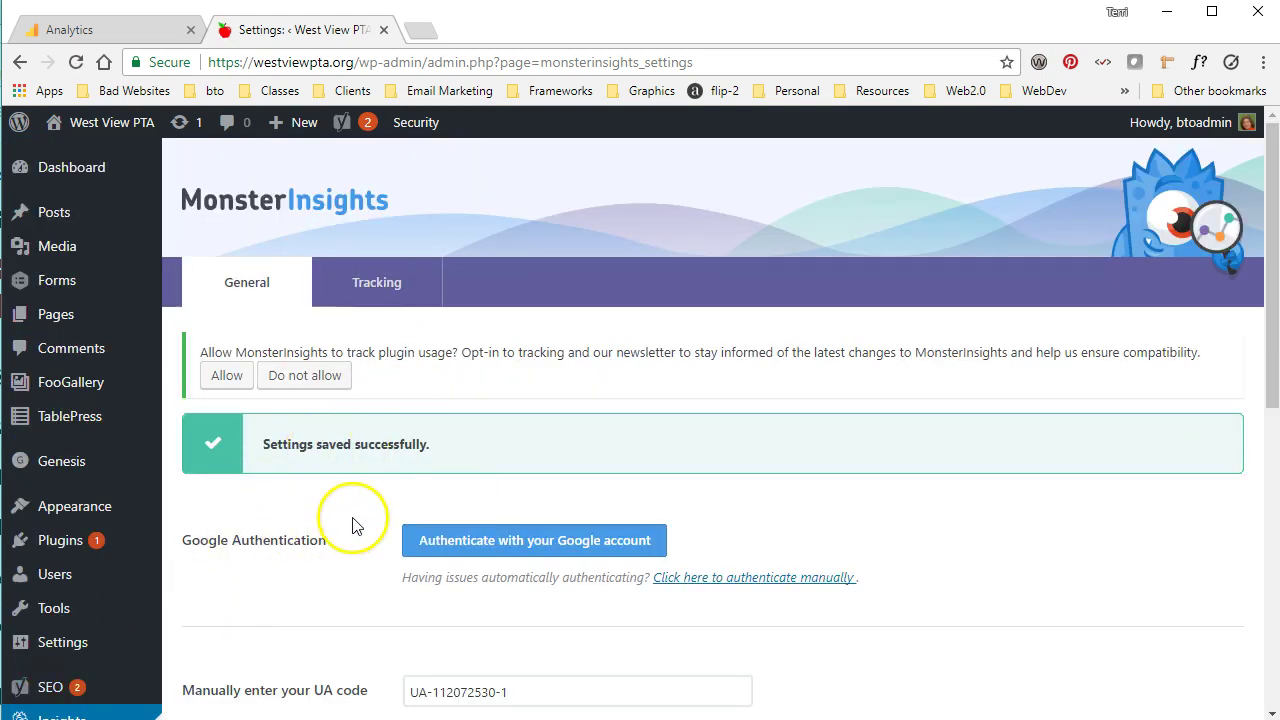
pyautogui.scroll(-5, 766, 471)
pyautogui.scroll(-1, 850, 445)
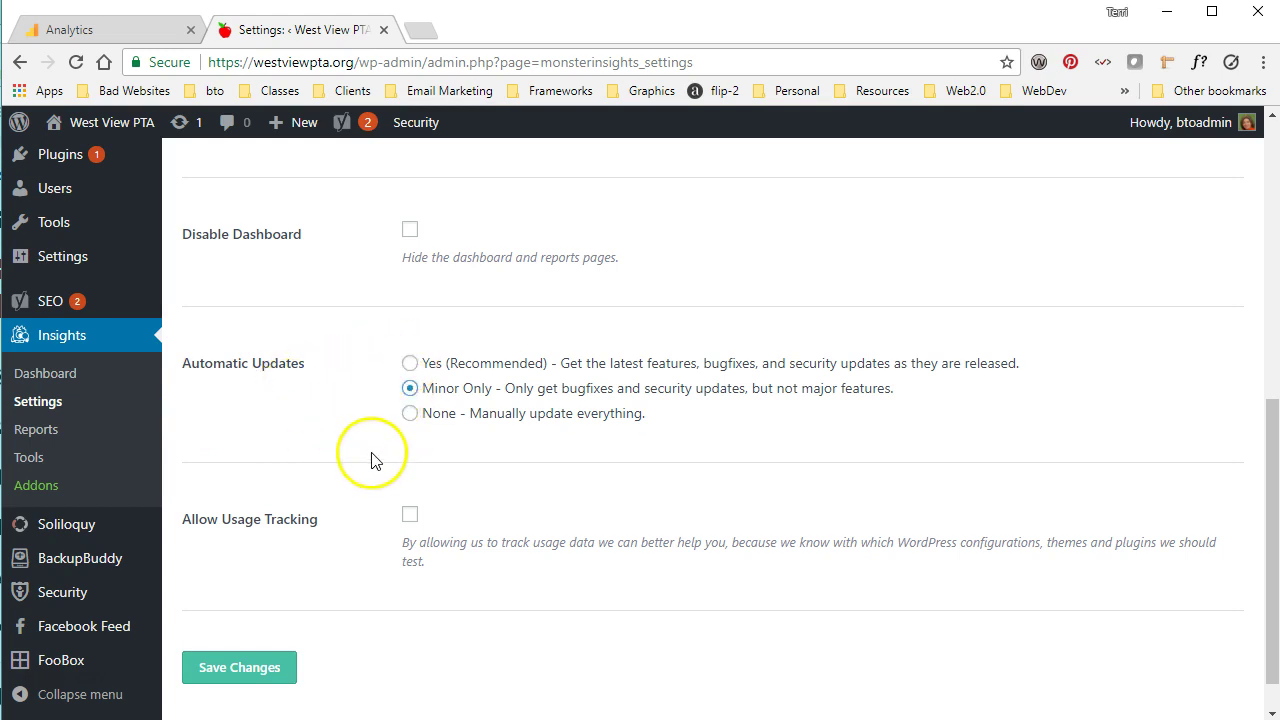
pyautogui.scroll(-1, 372, 470)
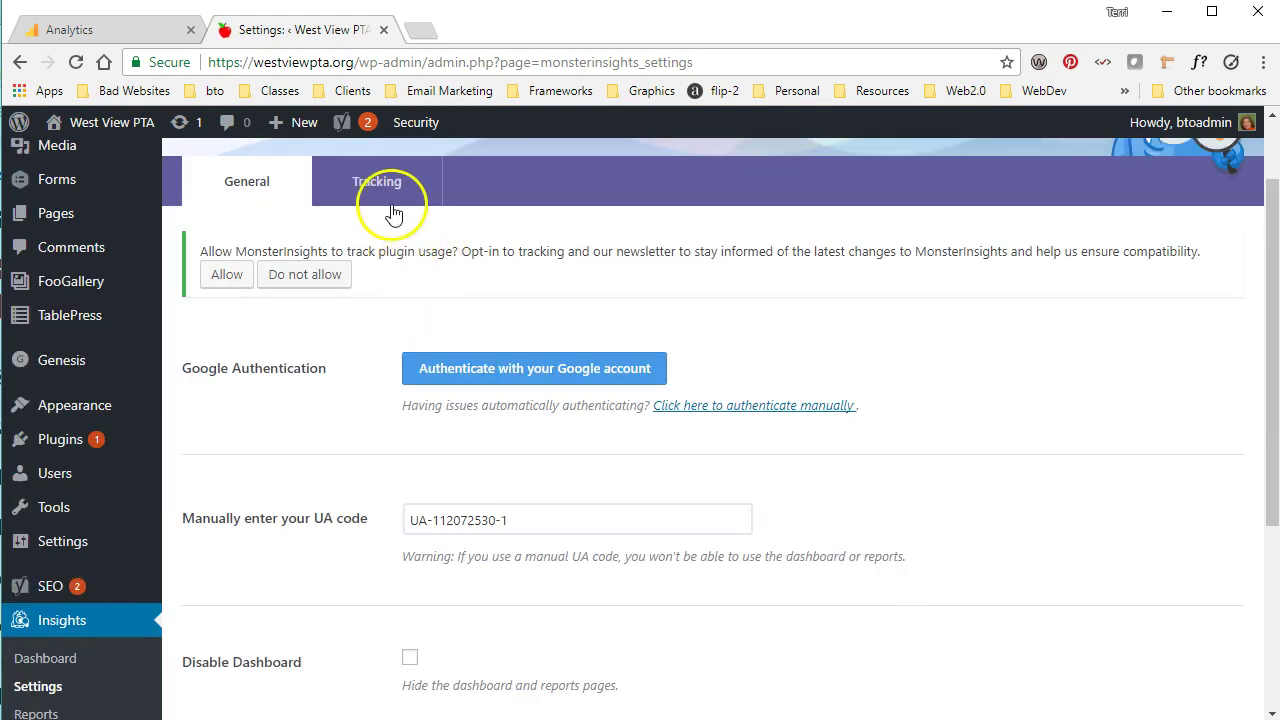
# Step: Bring up the Tracking tab and scroll through its Engagement options
pyautogui.click(383, 196)
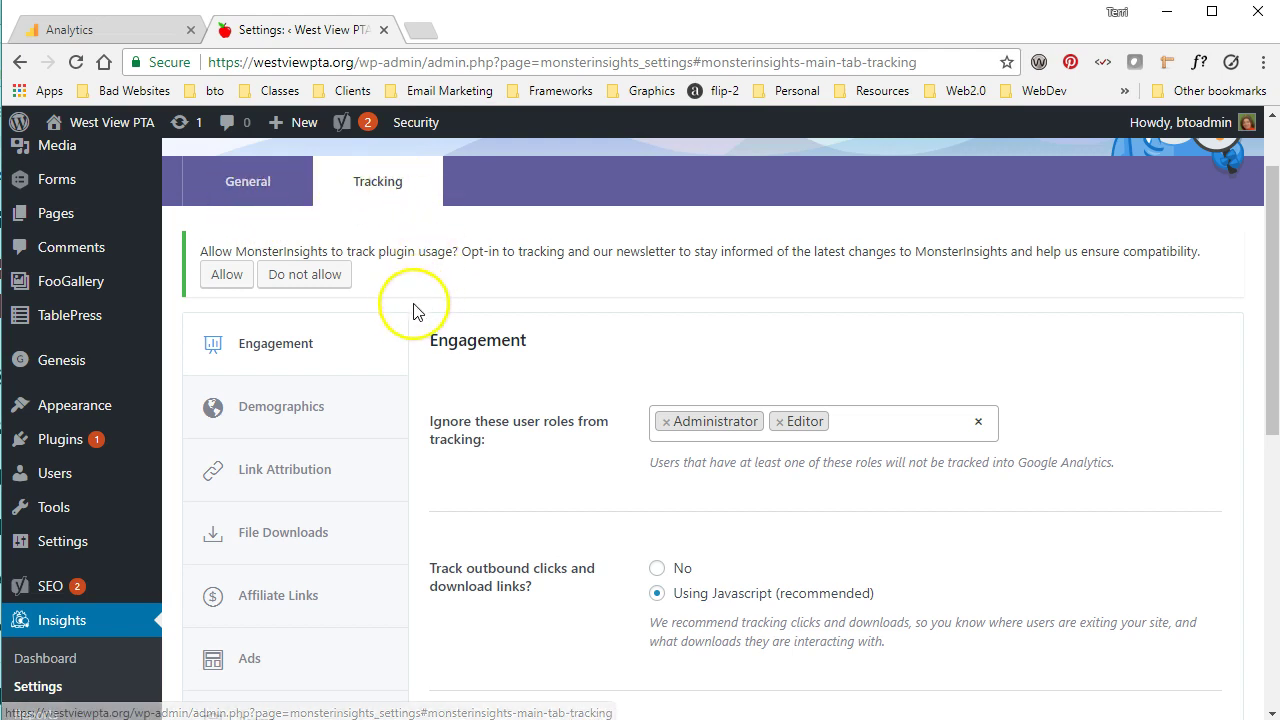
pyautogui.scroll(-1, 414, 309)
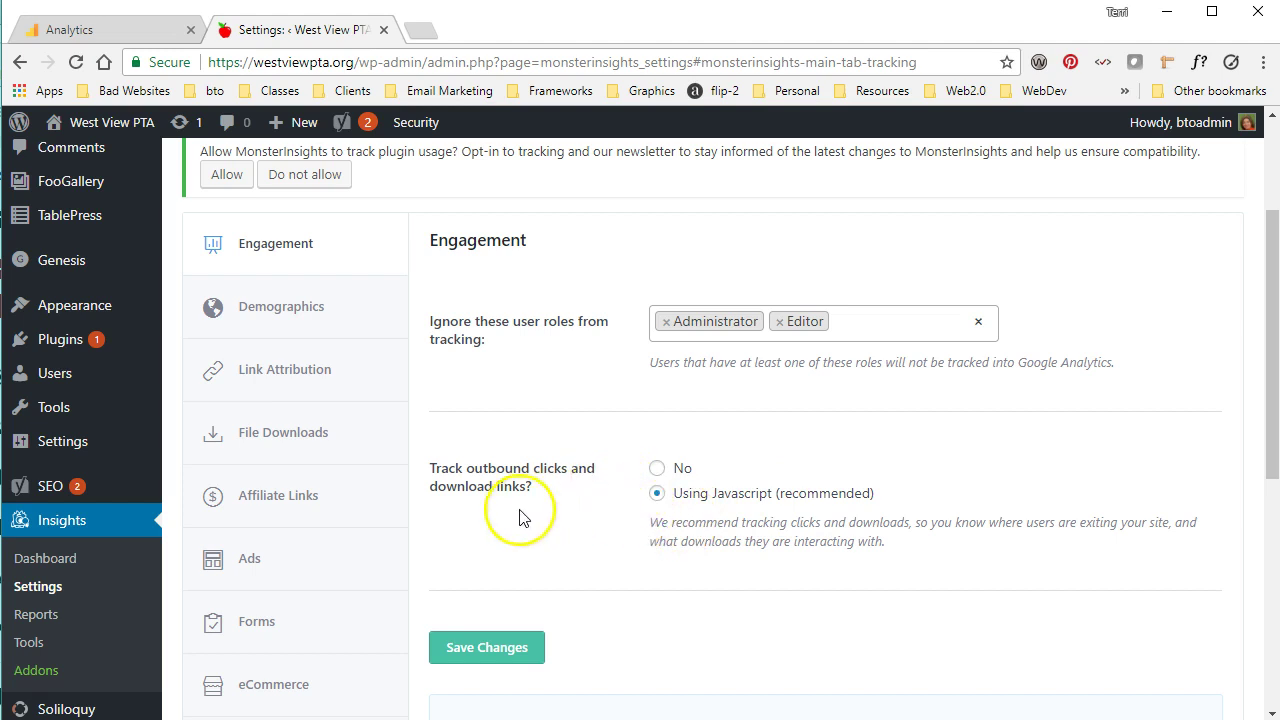
# Step: View the Demographics options, then scroll the Link Attribution settings down to the upgrade box
pyautogui.click(345, 318)
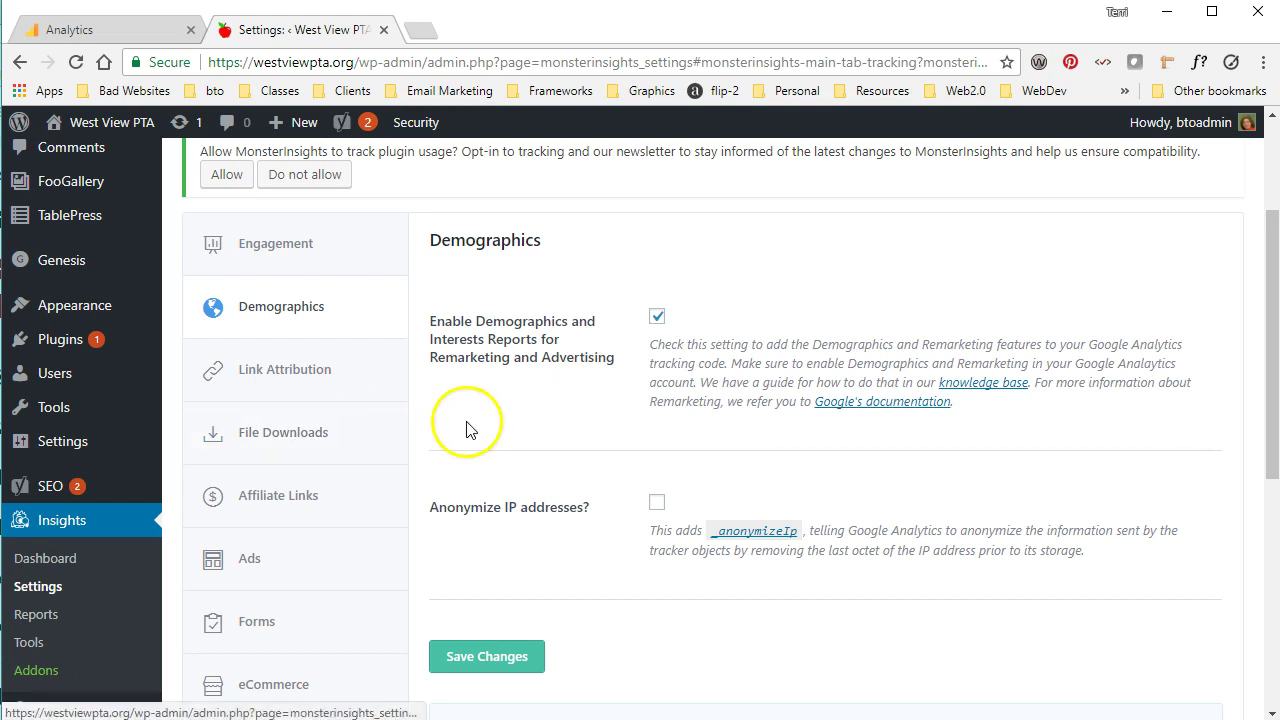
pyautogui.click(336, 390)
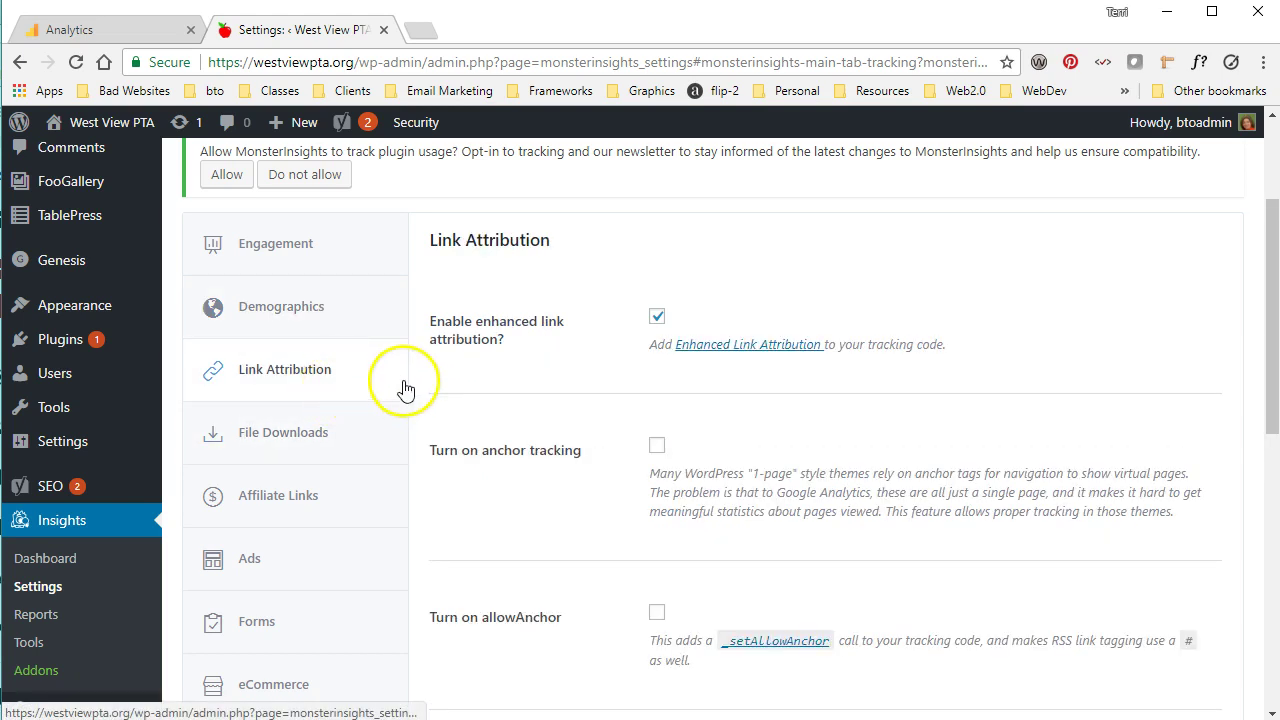
pyautogui.scroll(-1, 600, 371)
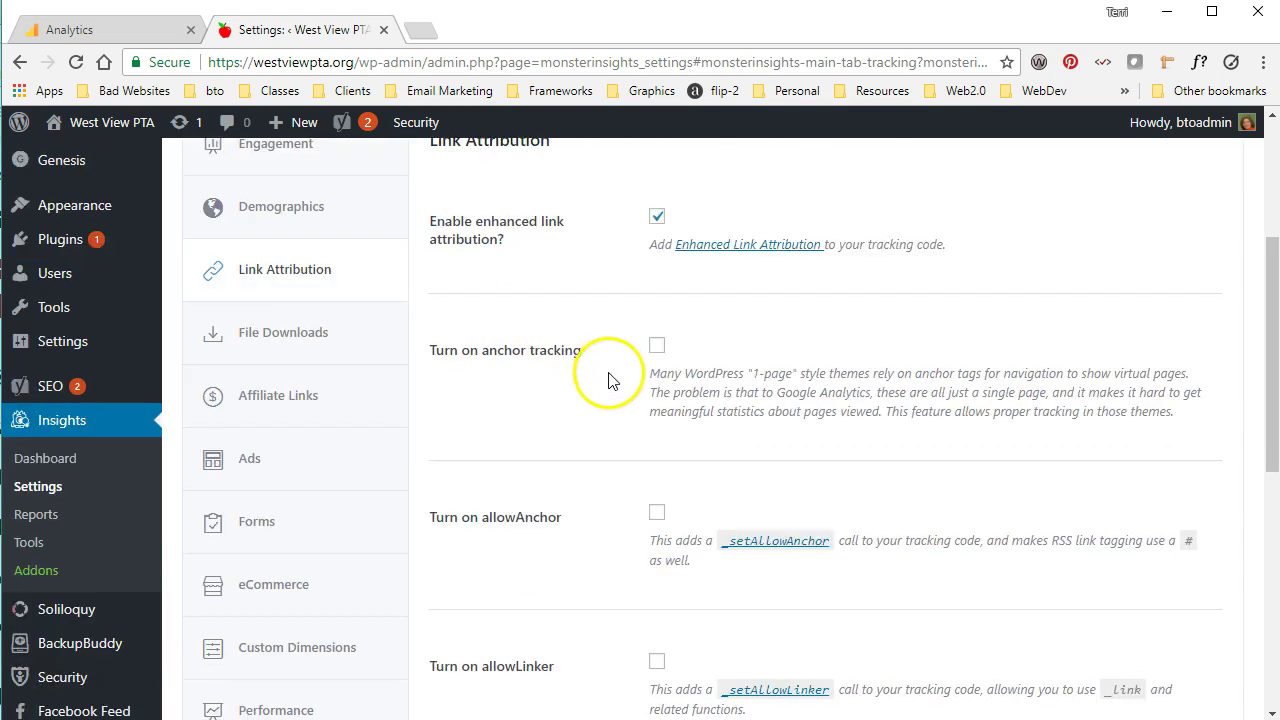
pyautogui.scroll(-3, 608, 380)
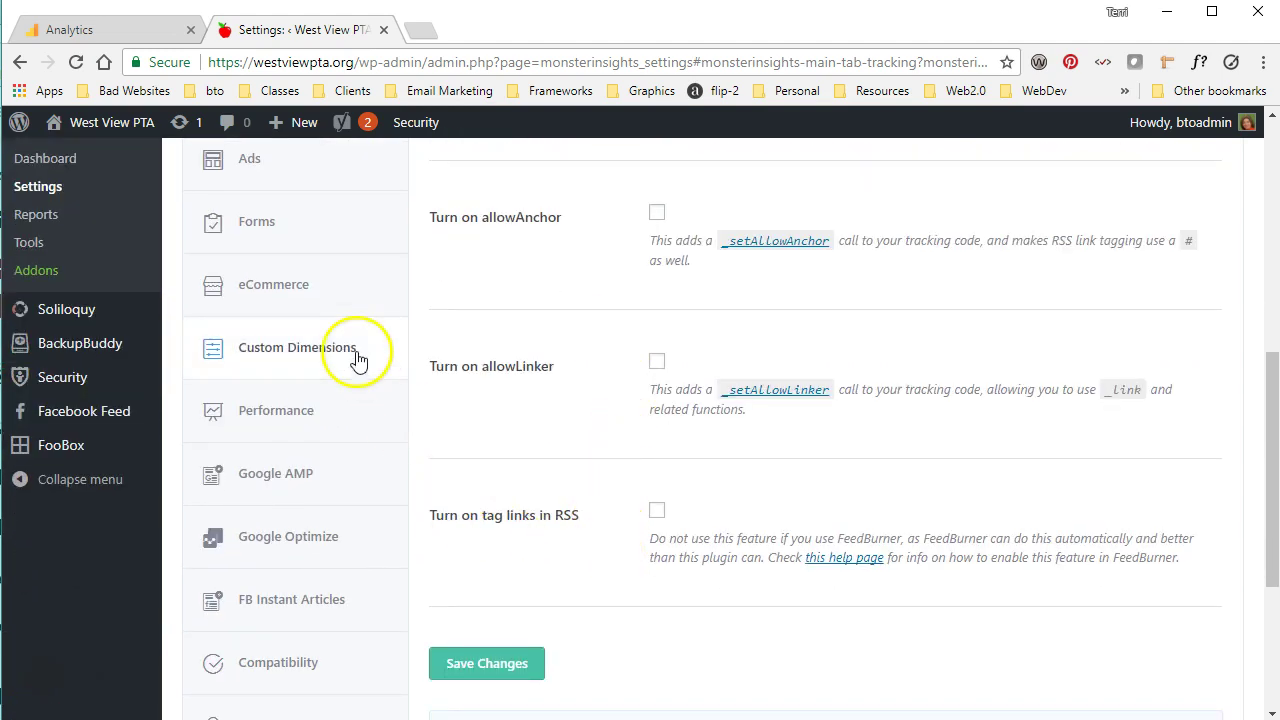
pyautogui.scroll(1, 343, 317)
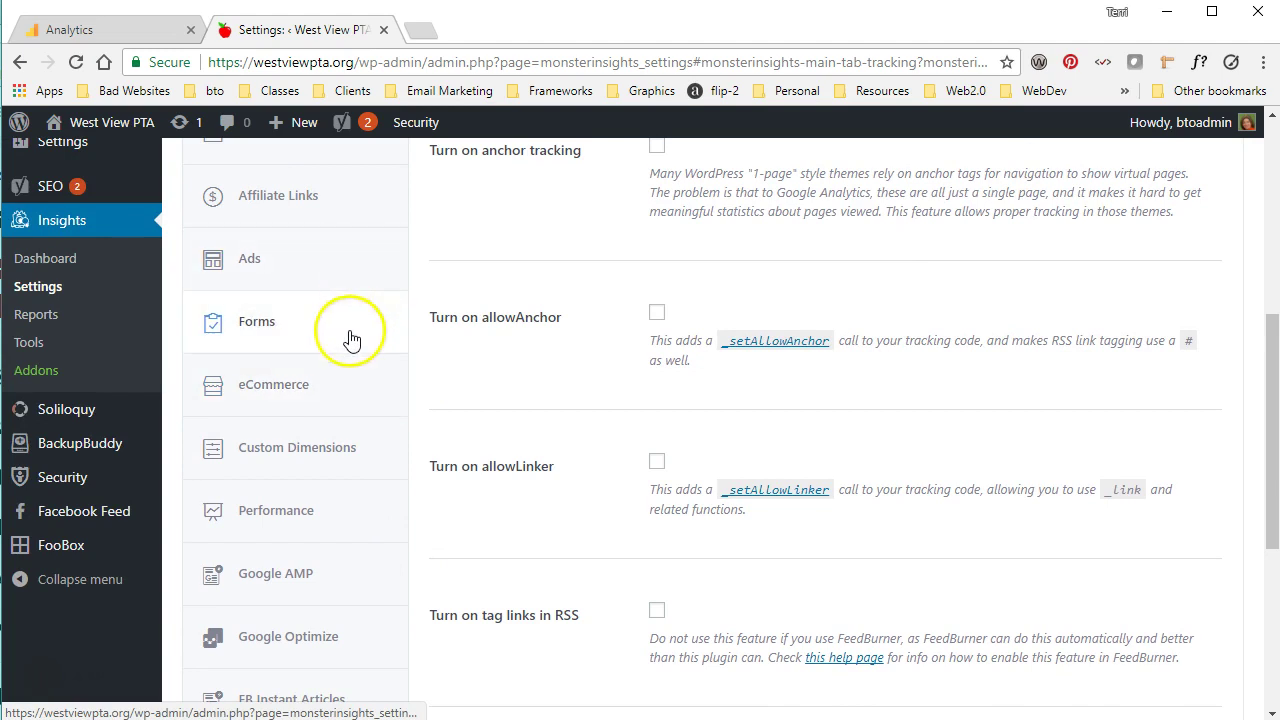
pyautogui.scroll(-1, 366, 490)
pyautogui.scroll(-1, 440, 500)
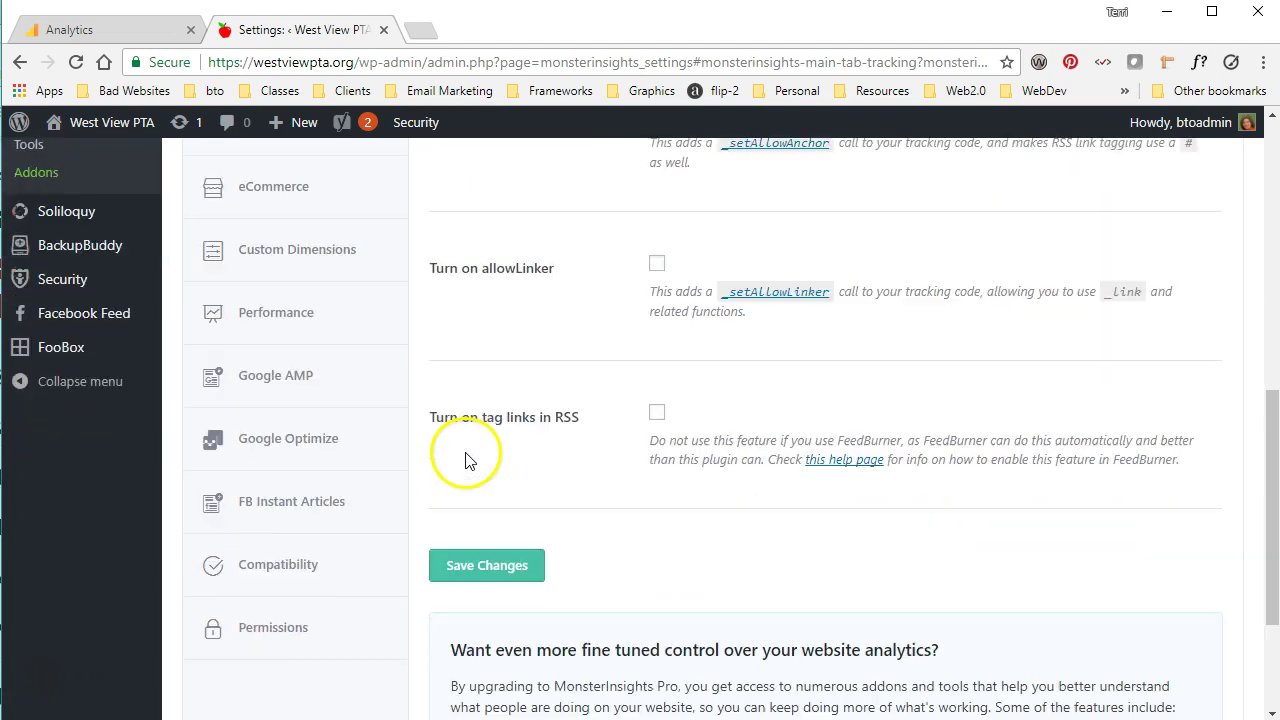
pyautogui.scroll(-2, 457, 434)
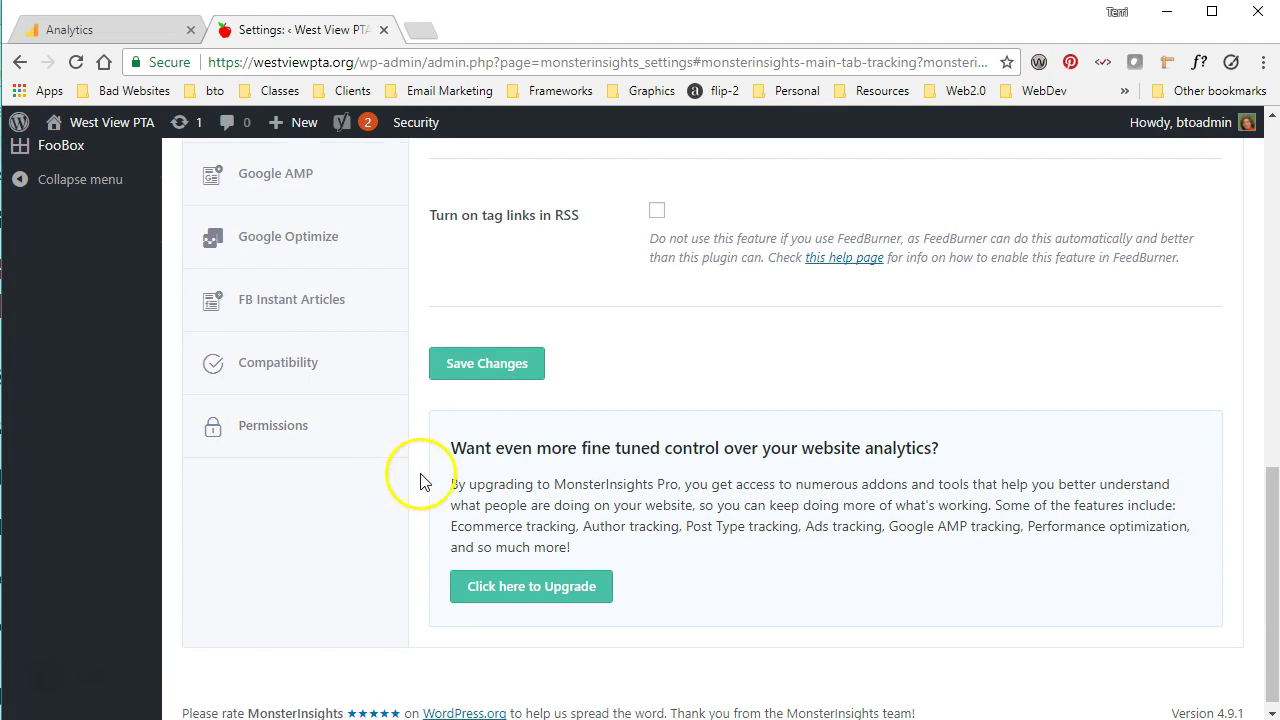
pyautogui.scroll(6, 421, 479)
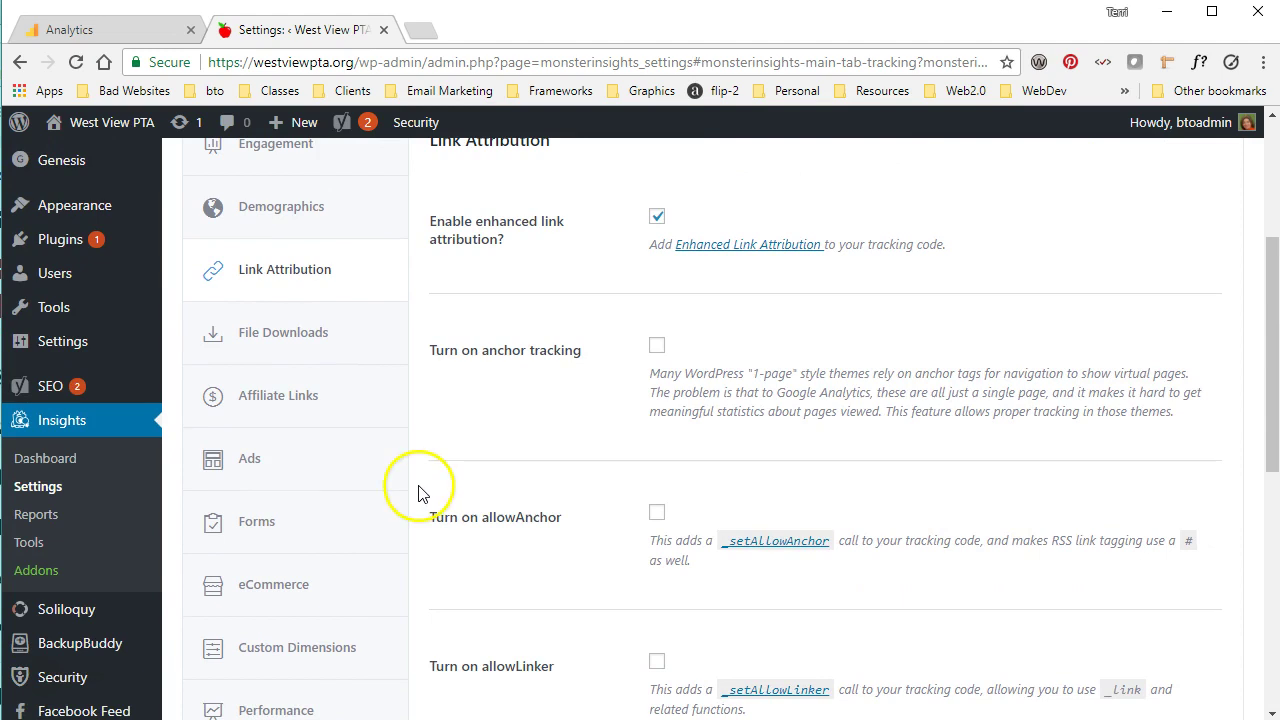
pyautogui.scroll(1, 500, 434)
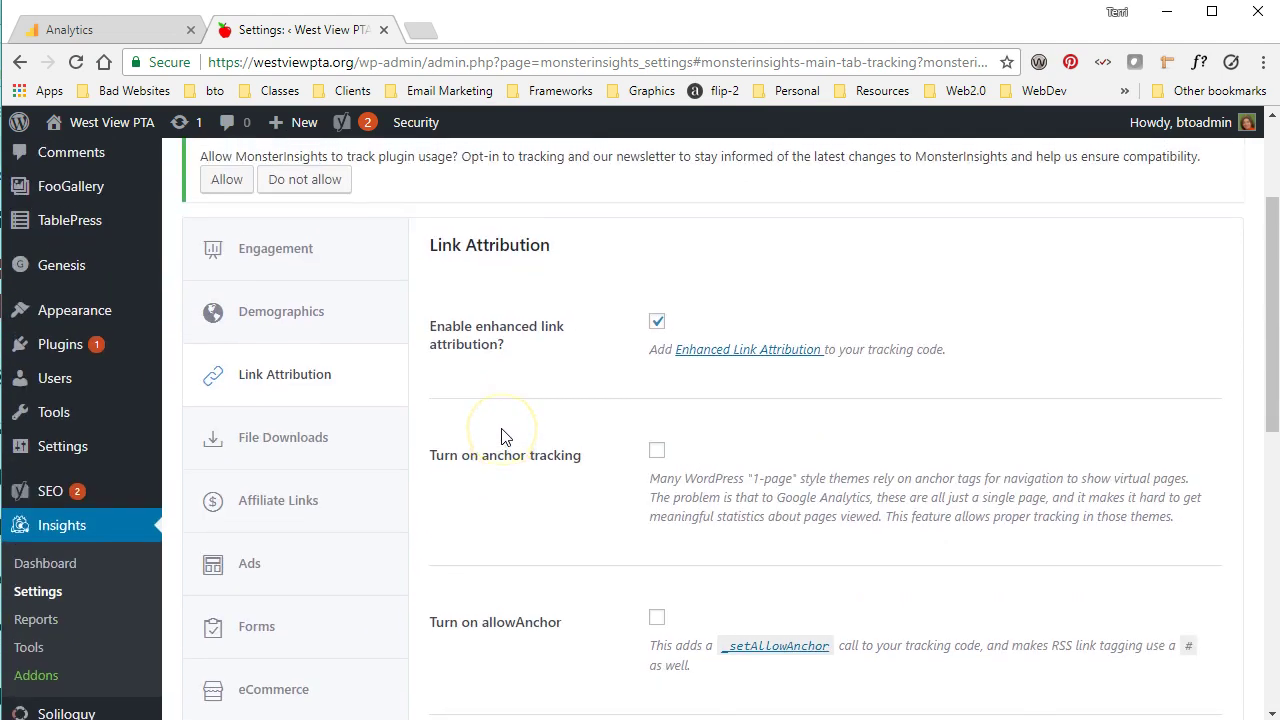
pyautogui.scroll(1, 503, 437)
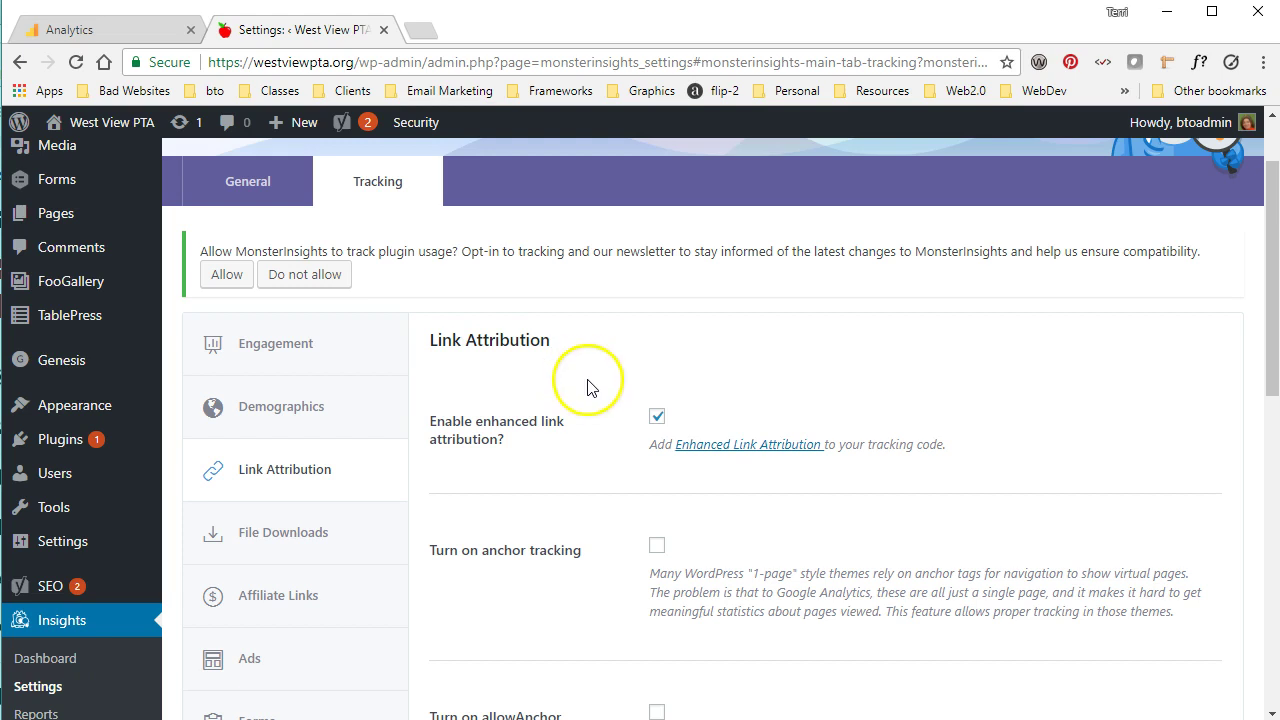
pyautogui.scroll(-1, 617, 403)
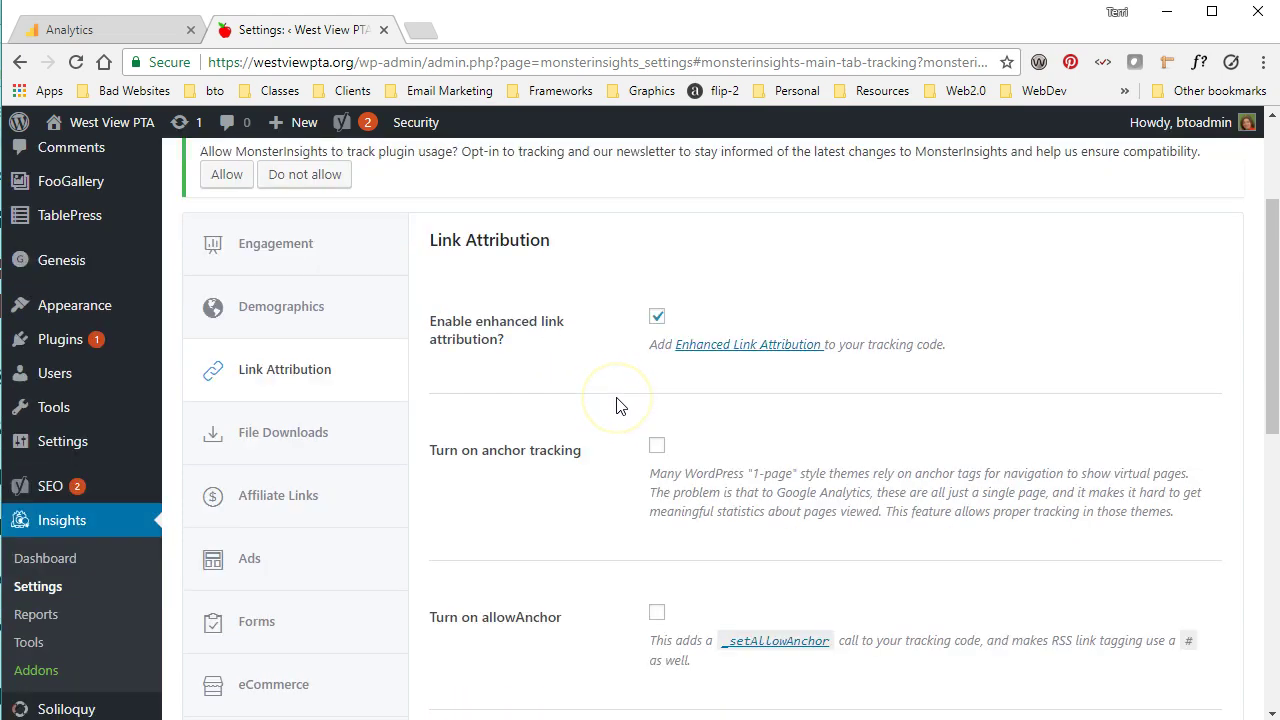